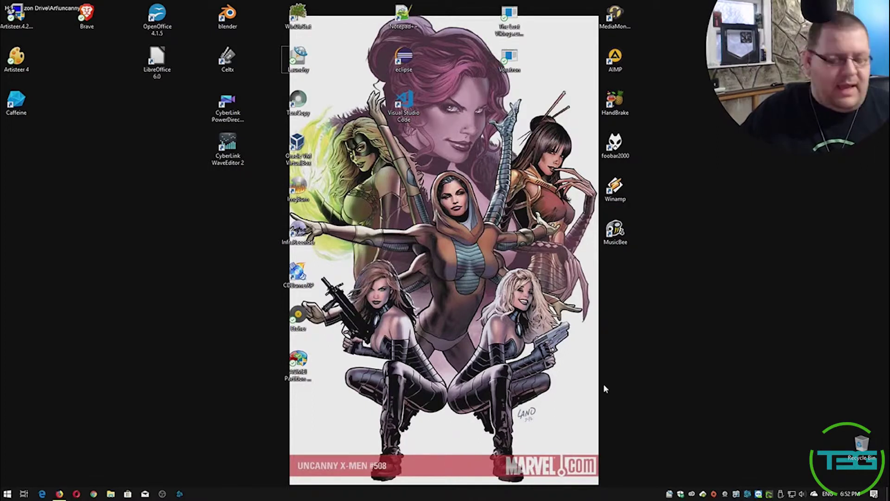
# Summon Launchy and apply the yellow Note skin, after previewing Quicksilver2.
pyautogui.hotkey('alt', 'space')
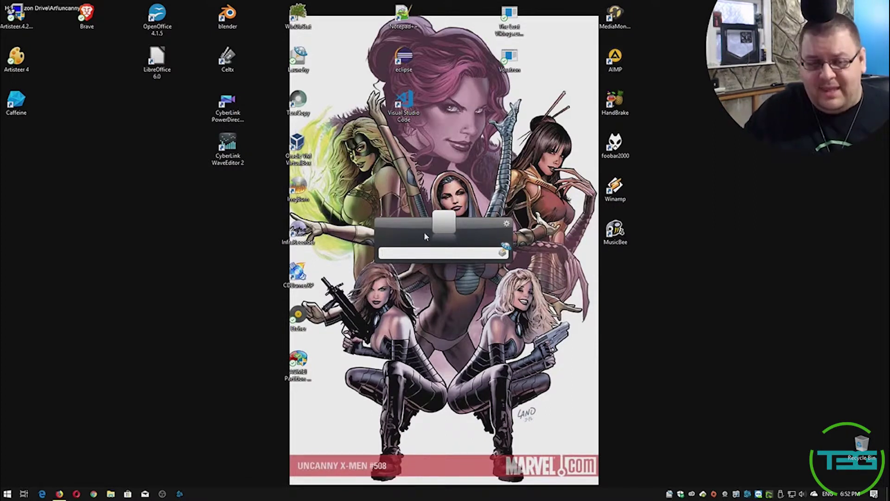
pyautogui.rightClick(481, 237)
pyautogui.click(502, 261)
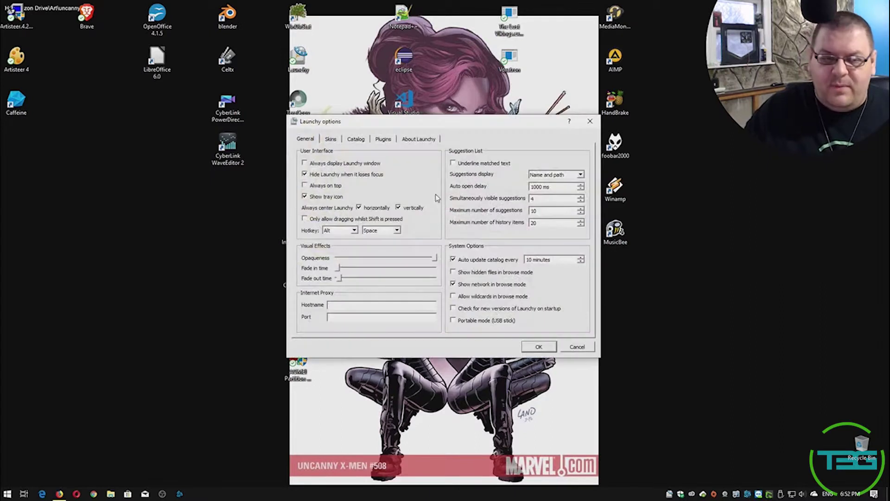
pyautogui.click(334, 138)
pyautogui.click(332, 192)
pyautogui.click(330, 185)
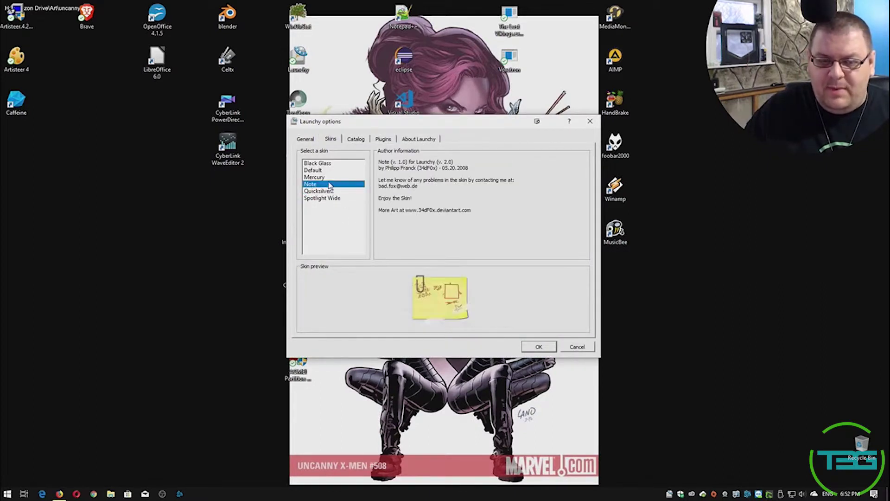
pyautogui.click(538, 346)
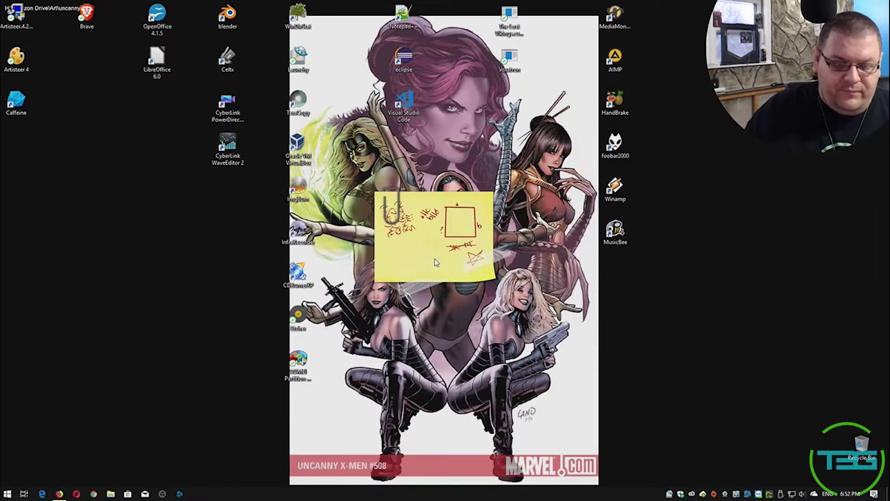
# Test the Note skin by typing 'word', then switch the skin to Black Glass.
pyautogui.write('woird')
pyautogui.press('BackSpace')
pyautogui.press('BackSpace')
pyautogui.press('BackSpace')
pyautogui.write('rd')
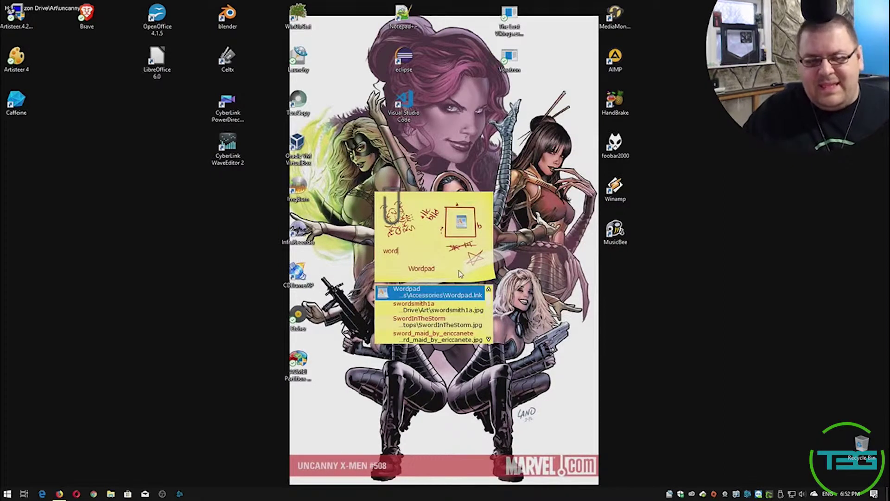
pyautogui.rightClick(485, 213)
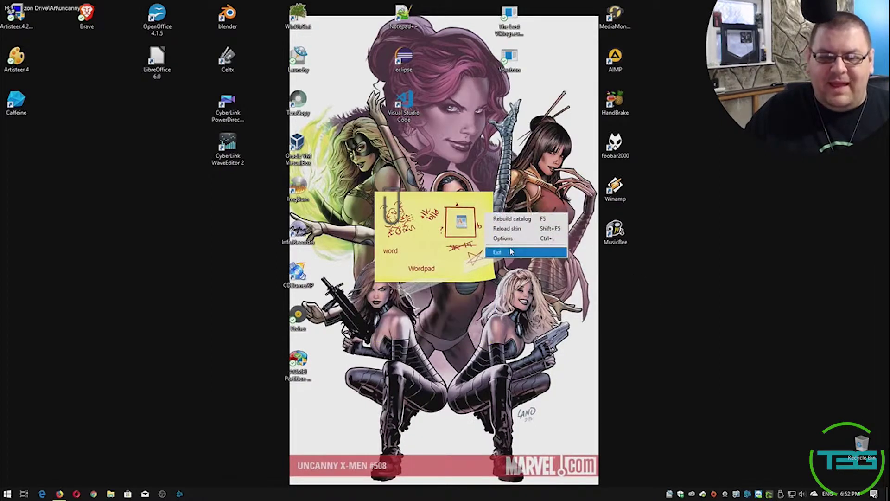
pyautogui.click(514, 239)
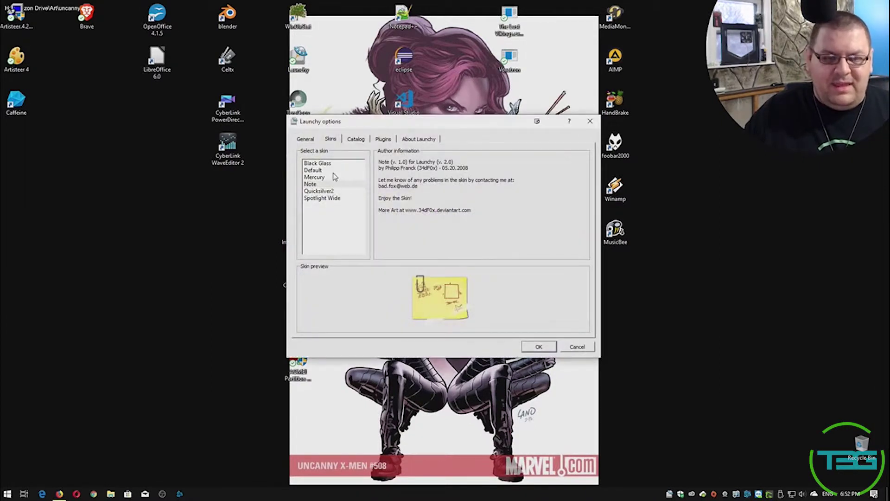
pyautogui.click(334, 172)
pyautogui.click(341, 163)
pyautogui.click(538, 346)
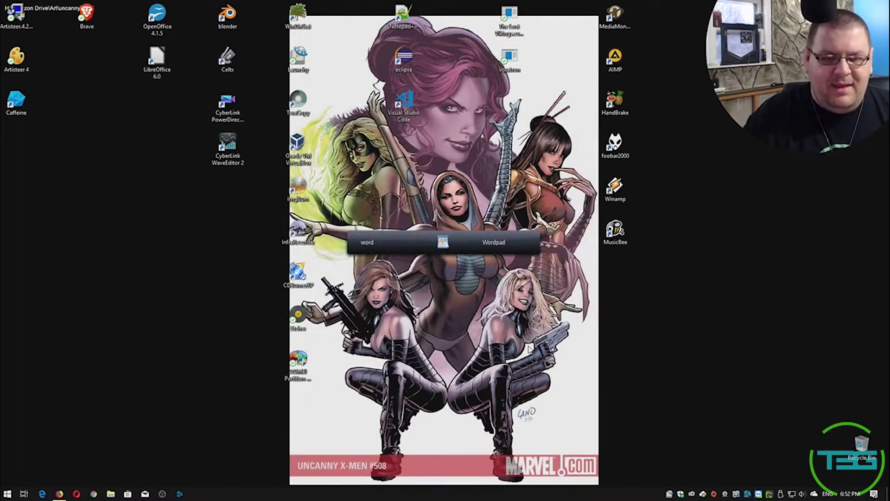
pyautogui.click(420, 239)
# Replace the query with 'circuit board' so the circuit board art wallpaper appears as a match.
pyautogui.press('BackSpace')
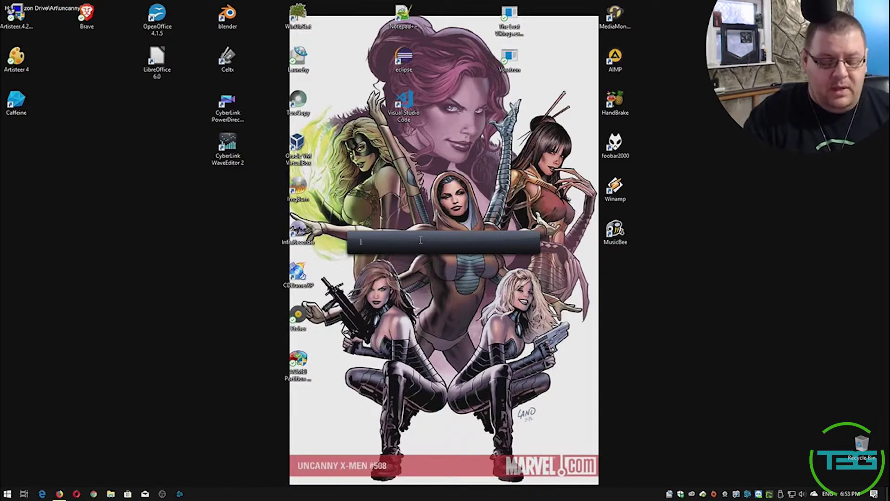
pyautogui.write('circ')
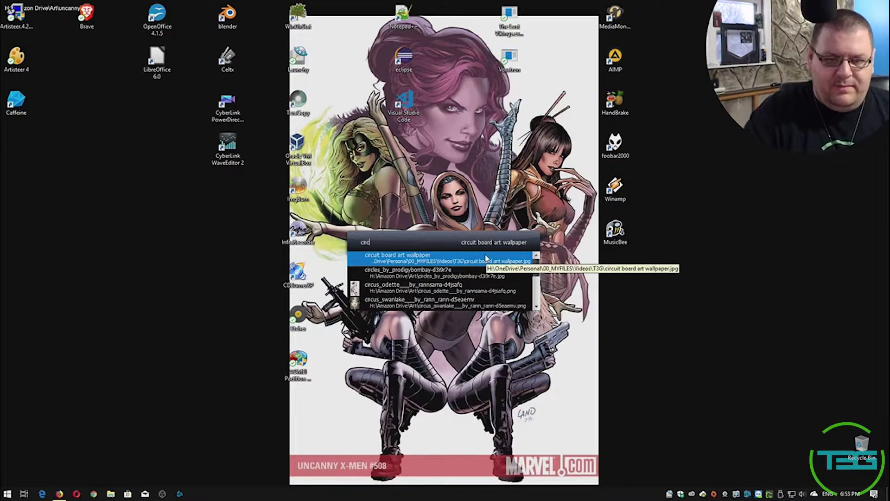
pyautogui.write('uit boa5rd')
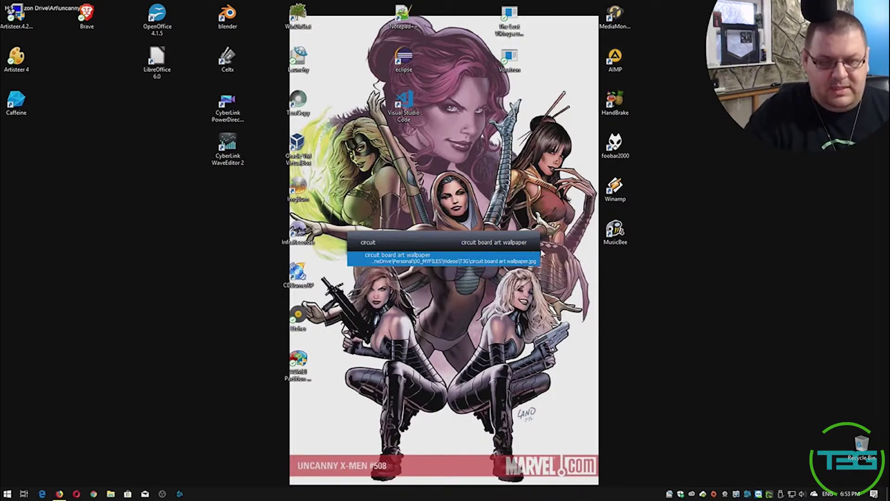
pyautogui.press('BackSpace')
pyautogui.press('BackSpace')
pyautogui.press('BackSpace')
pyautogui.write('rd')
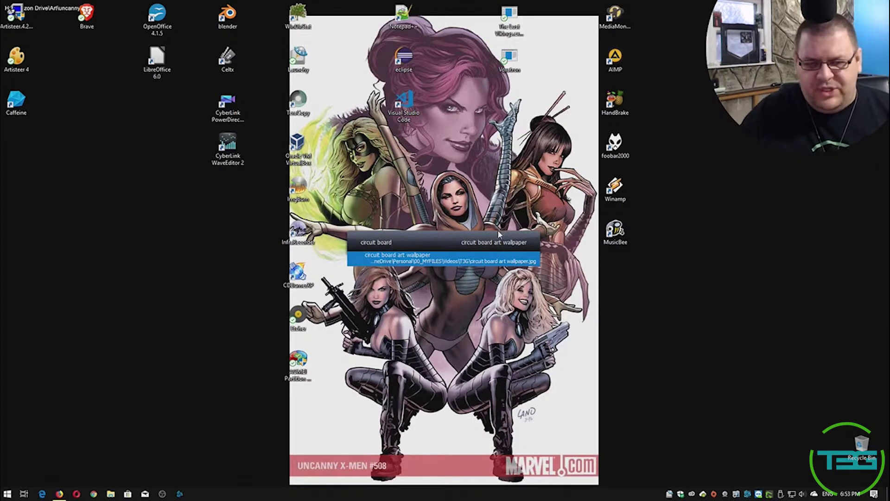
pyautogui.rightClick(496, 242)
# On the Catalog settings, browse to Local Disk (C:) for a new folder, then cancel without adding it.
pyautogui.click(541, 272)
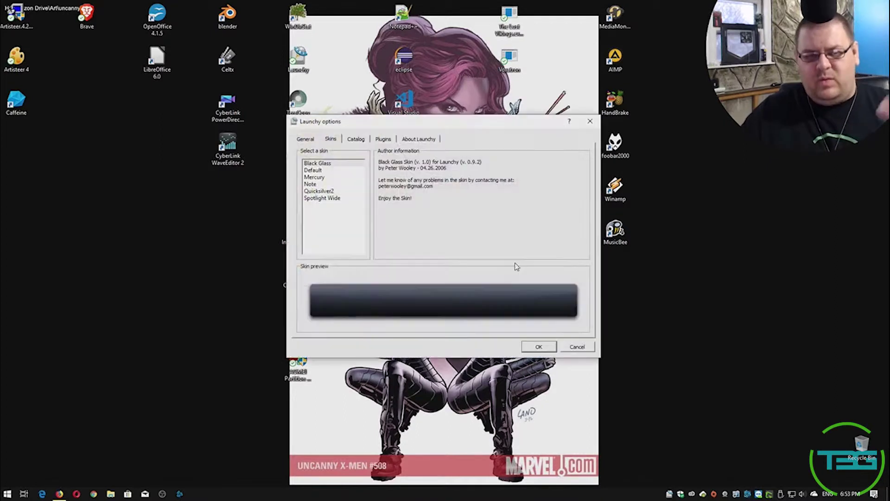
pyautogui.click(356, 139)
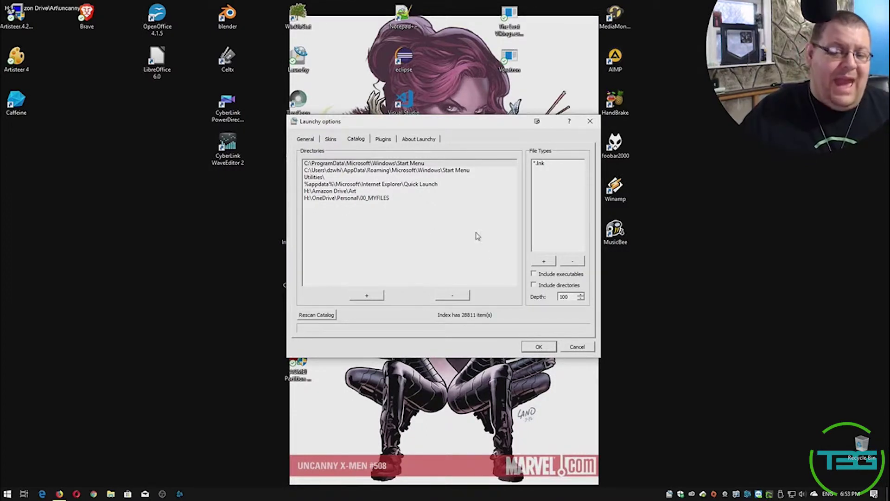
pyautogui.click(369, 294)
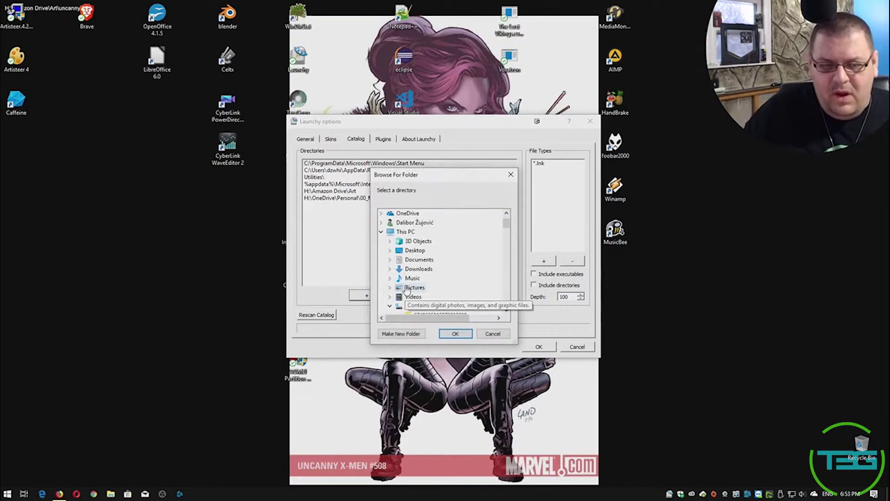
pyautogui.click(431, 307)
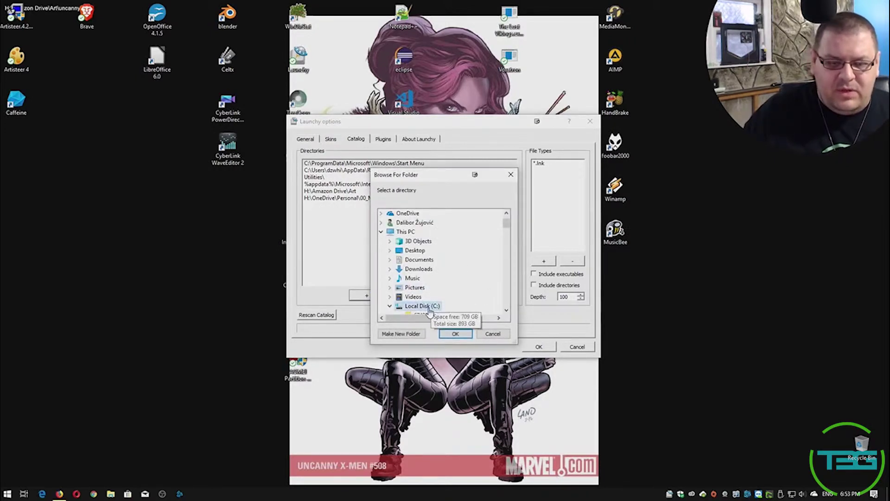
pyautogui.click(493, 334)
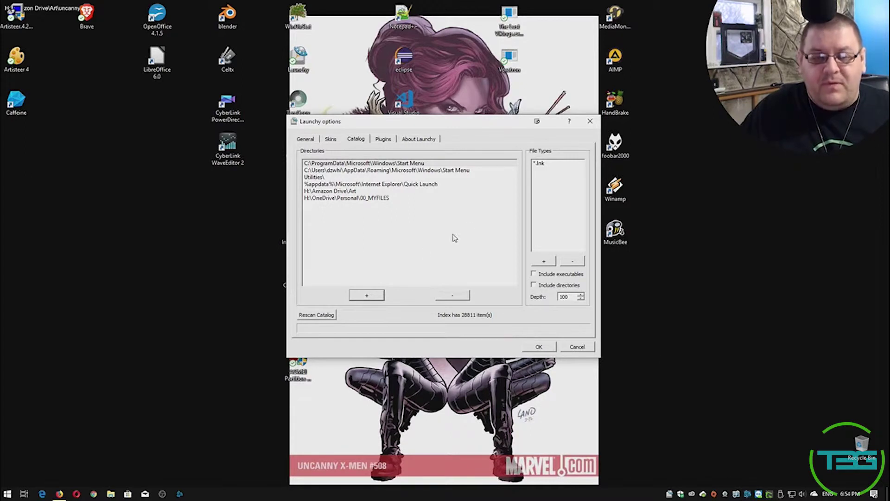
# Inspect file types for the Start Menu, Art and 00_MYFILES folders, then cancel and hide Launchy.
pyautogui.click(402, 166)
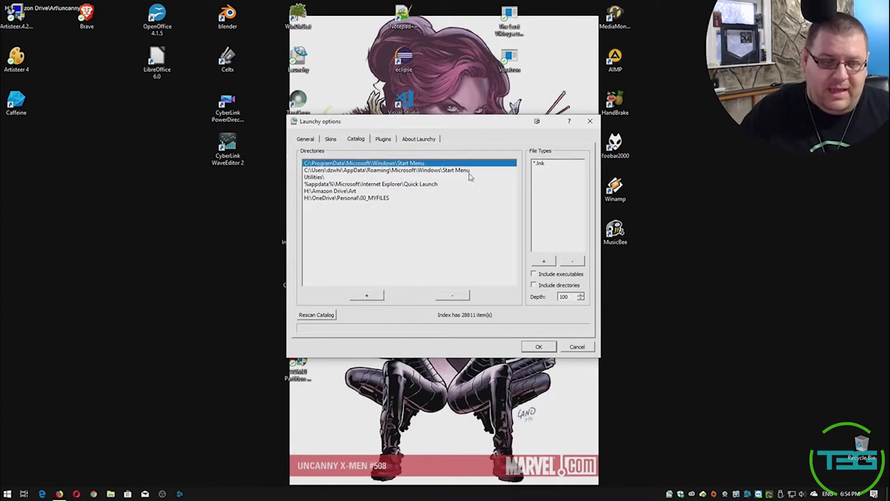
pyautogui.click(348, 192)
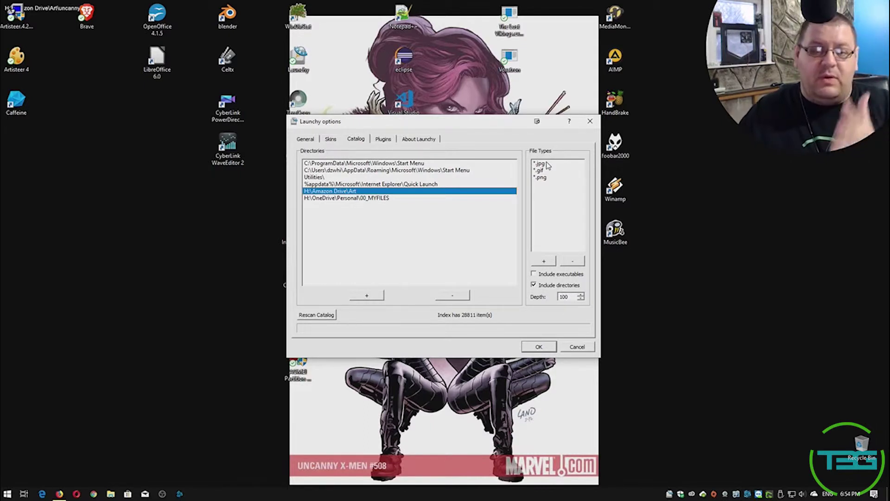
pyautogui.click(394, 199)
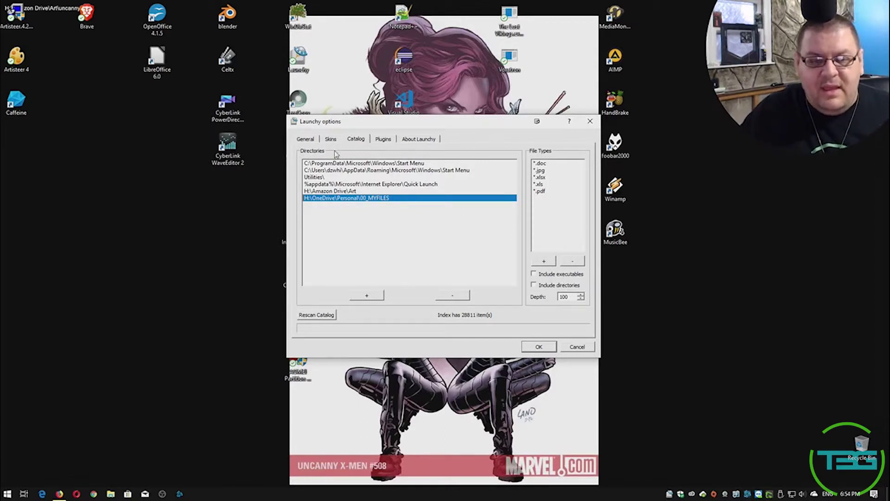
pyautogui.click(577, 347)
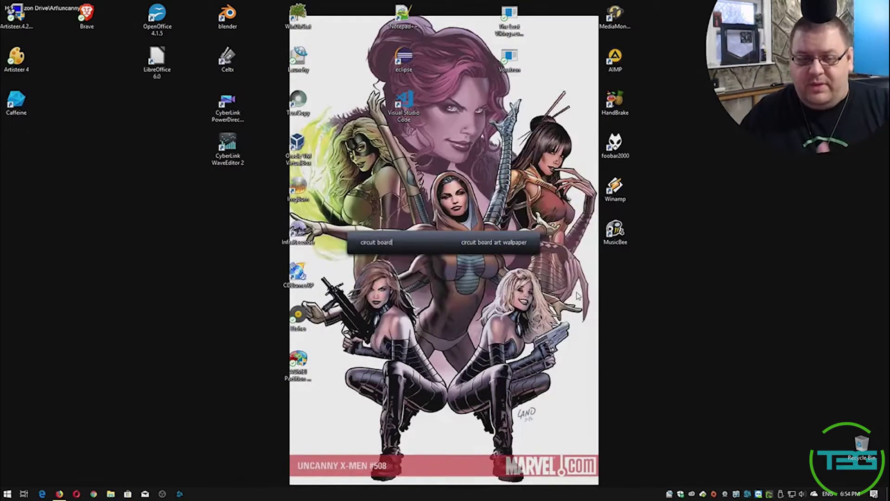
pyautogui.click(578, 292)
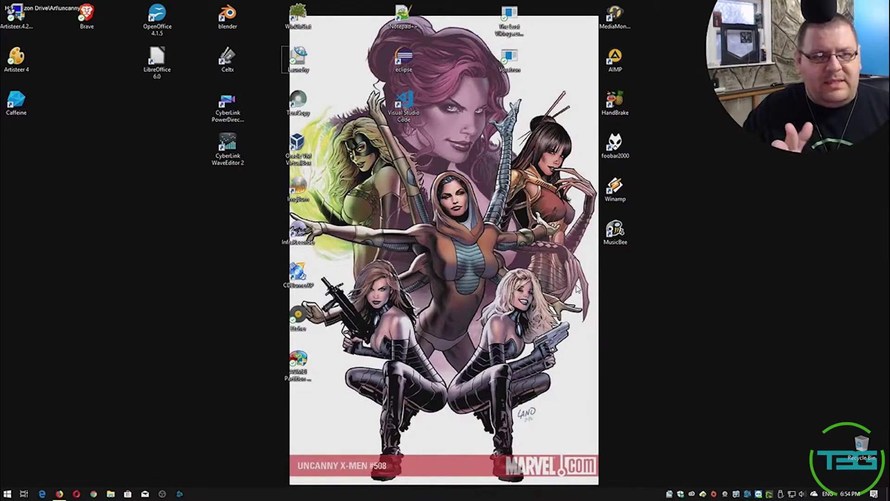
# Try the Windows Start search with 'word', dismiss it, then bring it back up.
pyautogui.press('super')
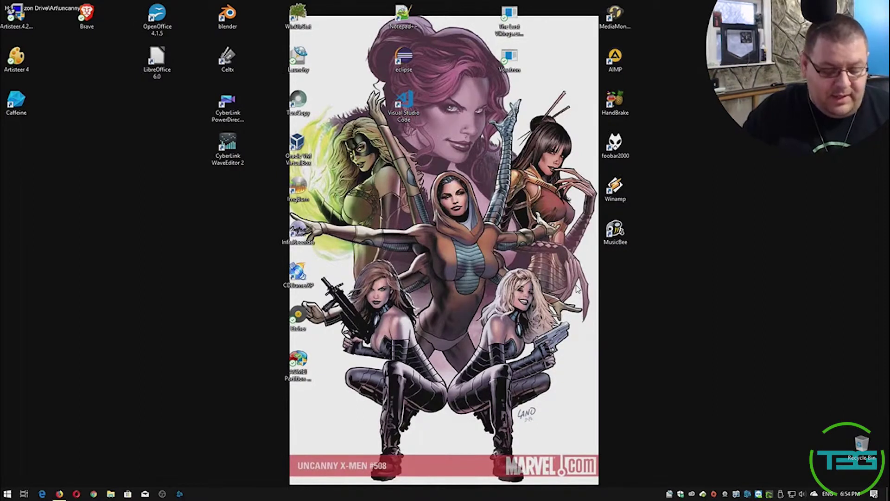
pyautogui.write('word')
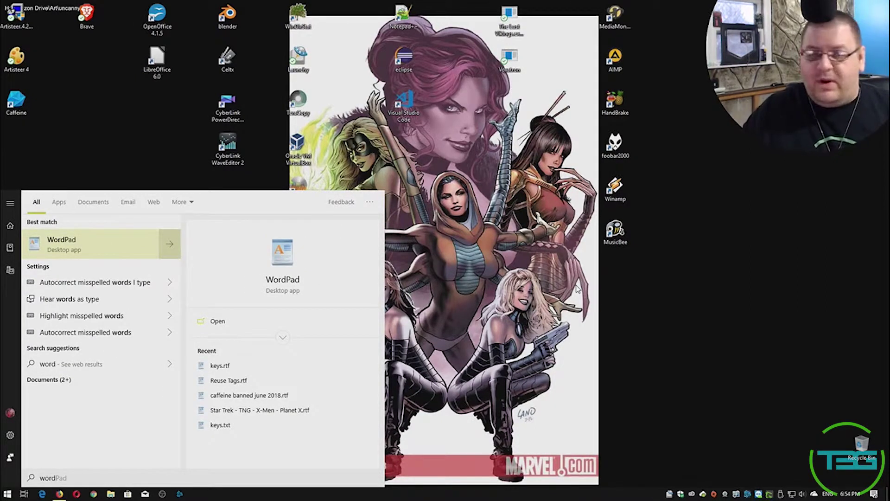
pyautogui.press('super')
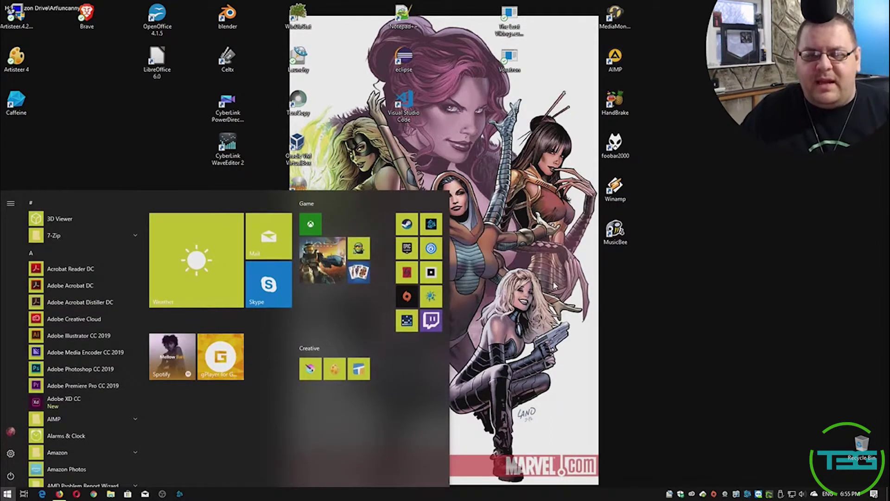
pyautogui.click(579, 271)
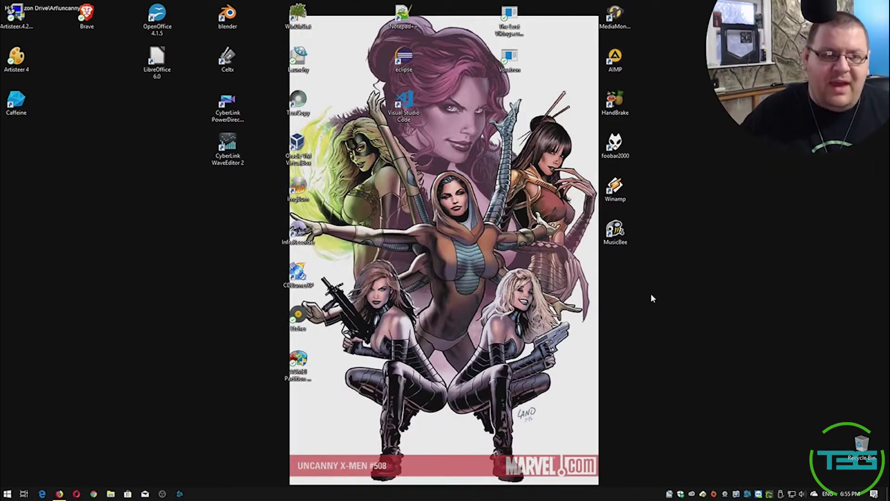
pyautogui.press('super')
pyautogui.press('super')
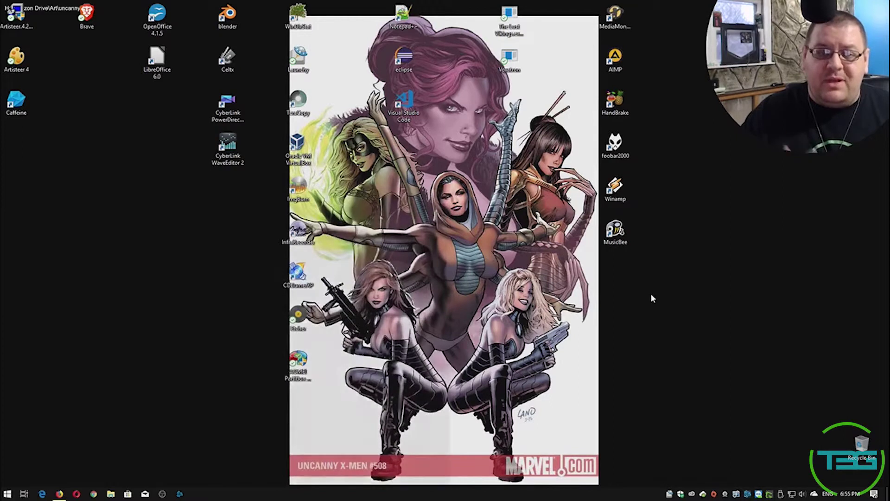
pyautogui.press('super')
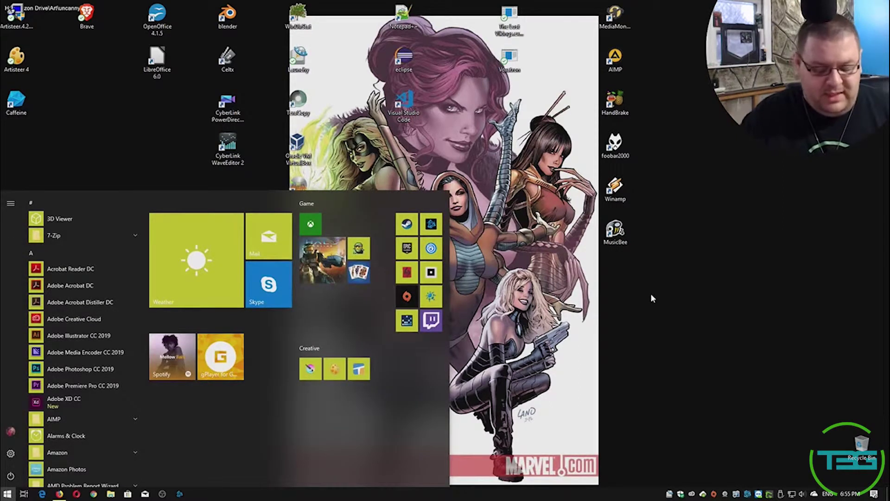
# Search for 'circuit board', filter to Documents, and open belarc.pdf in OneDrive.
pyautogui.write('c')
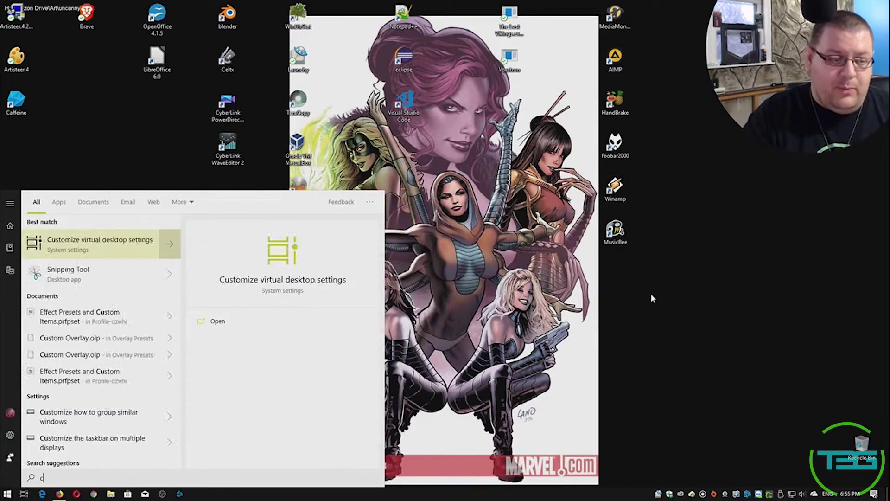
pyautogui.write('ircuitr board')
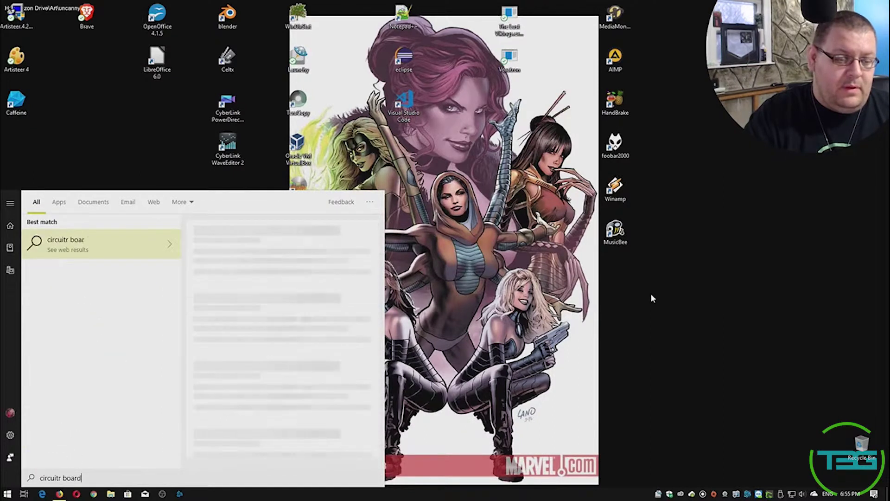
pyautogui.press('BackSpace')
pyautogui.press('BackSpace')
pyautogui.press('BackSpace')
pyautogui.press('BackSpace')
pyautogui.press('BackSpace')
pyautogui.press('BackSpace')
pyautogui.write('c')
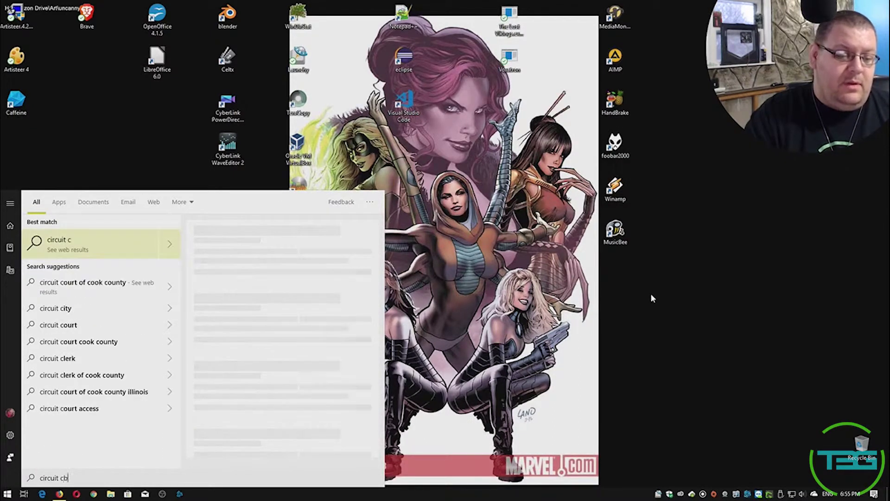
pyautogui.press('BackSpace')
pyautogui.write('board')
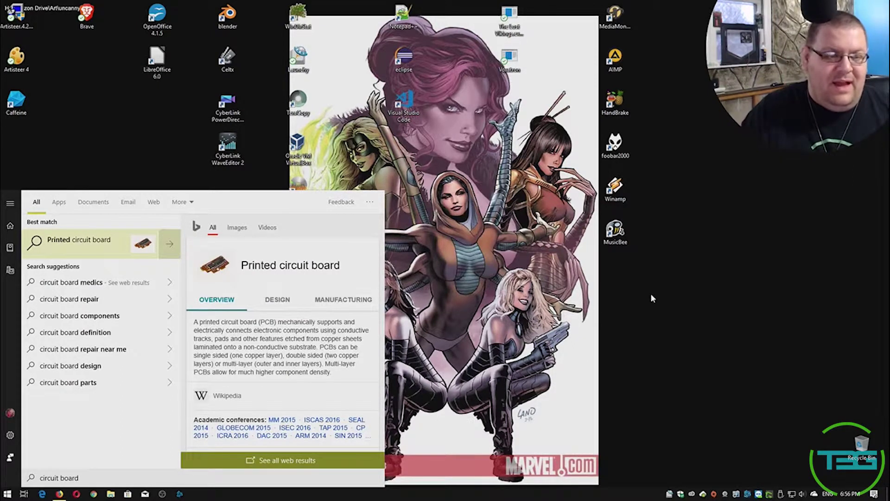
pyautogui.click(94, 200)
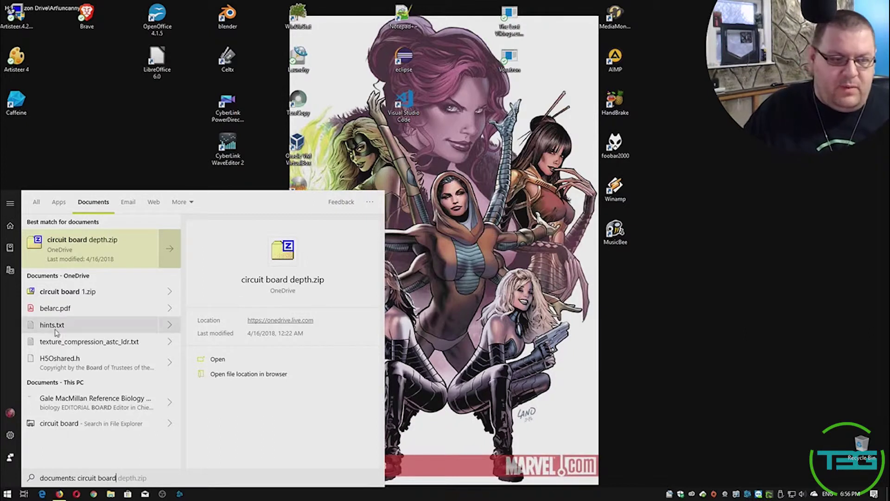
pyautogui.click(71, 317)
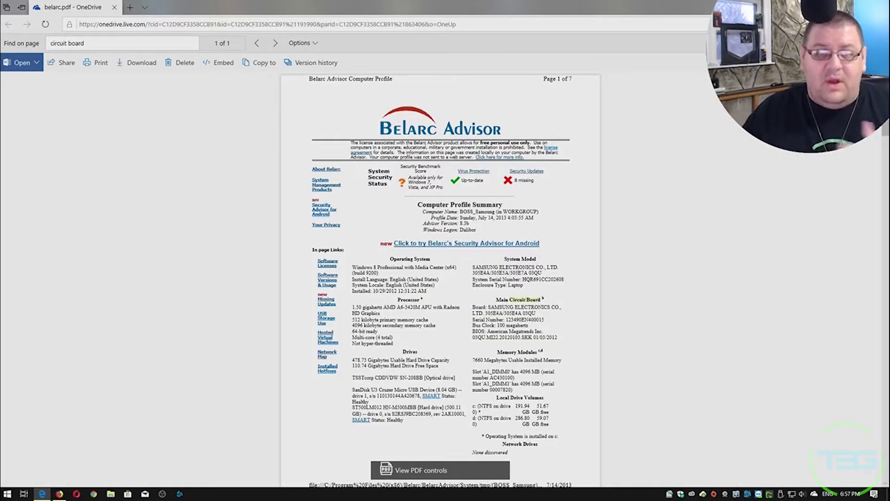
# Select the 'Main Circuit Board' heading in belarc.pdf.
pyautogui.tripleClick(537, 298)
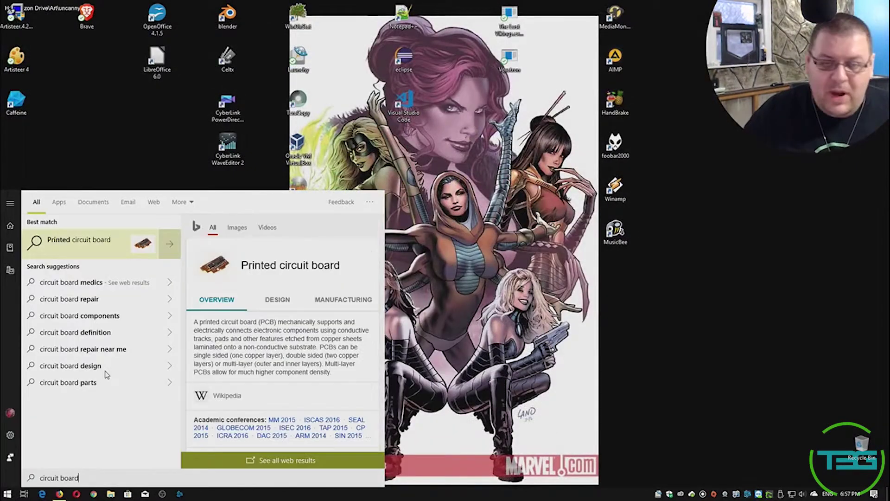
# Search all results for 'circuit board wallpaper' instead of documents only, then close search.
pyautogui.click(92, 201)
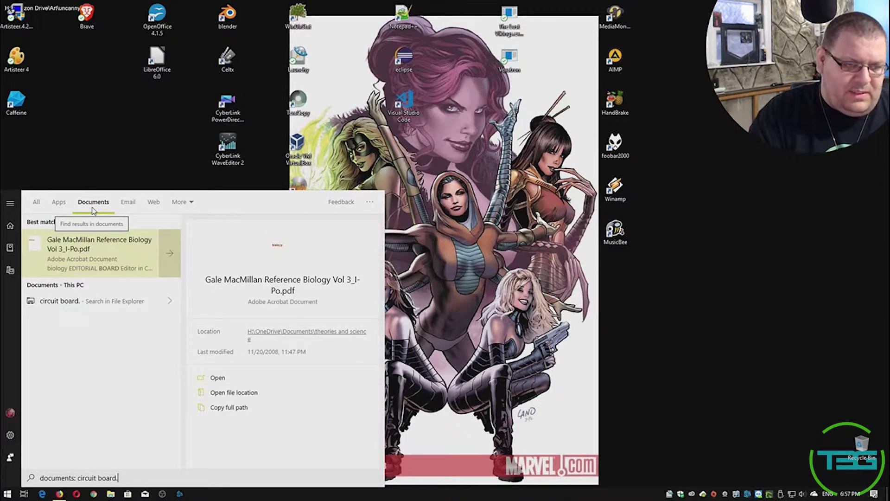
pyautogui.write('wallpaper')
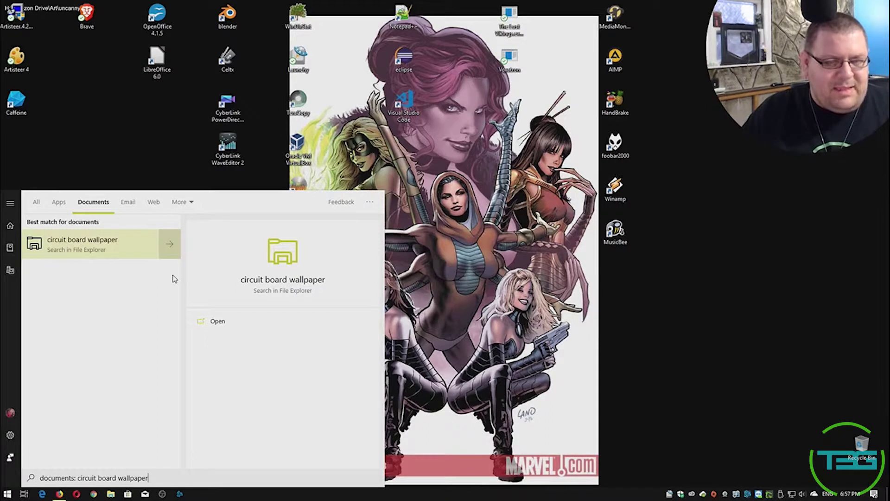
pyautogui.press('Home')
pyautogui.press('BackSpace')
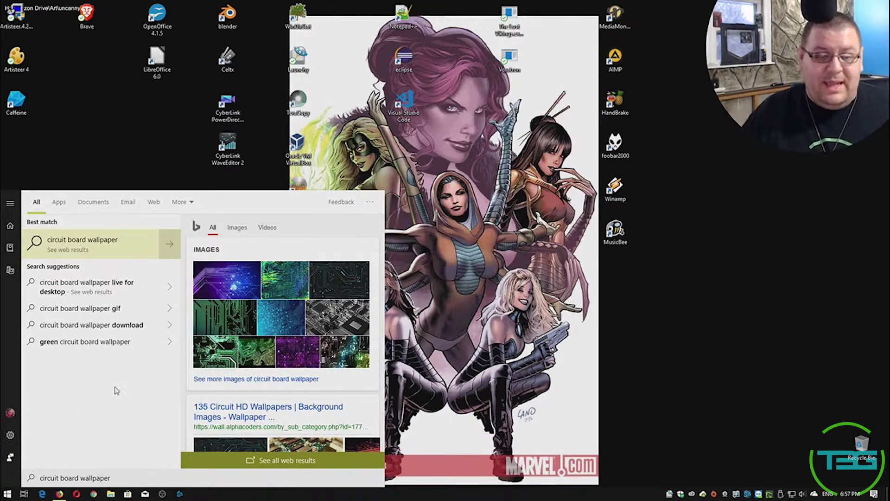
pyautogui.click(642, 322)
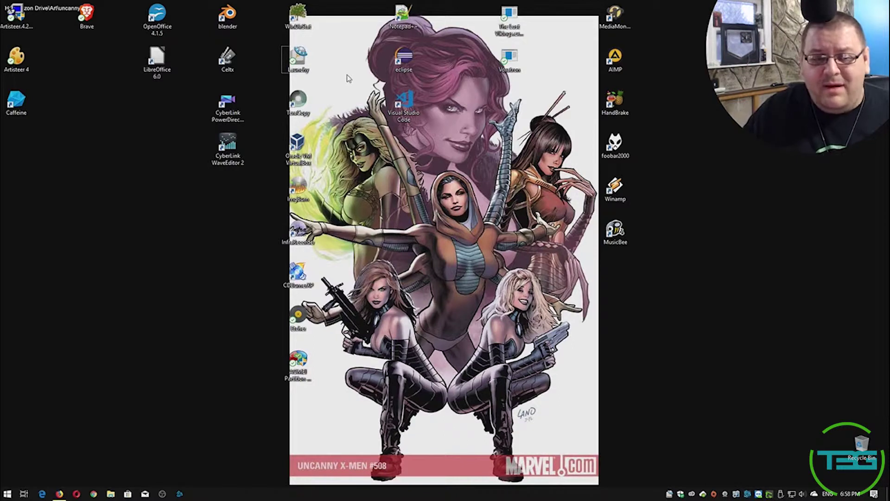
pyautogui.hotkey('alt', 'space')
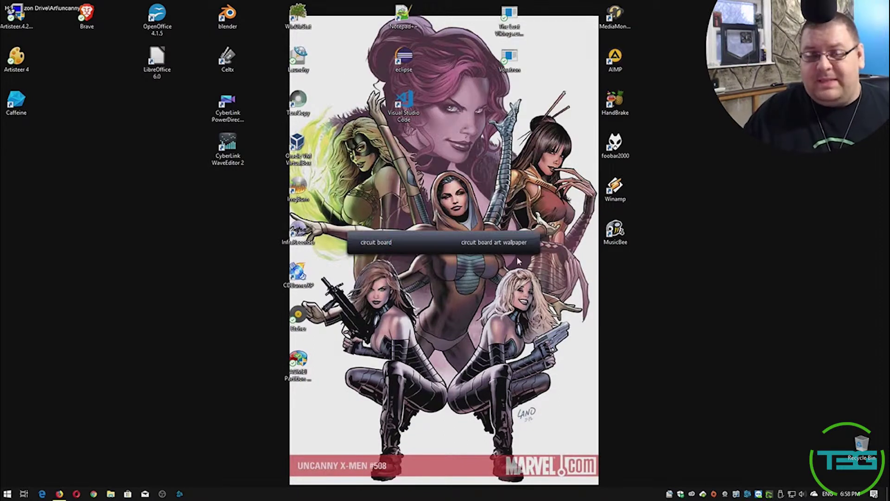
pyautogui.rightClick(522, 244)
pyautogui.click(541, 267)
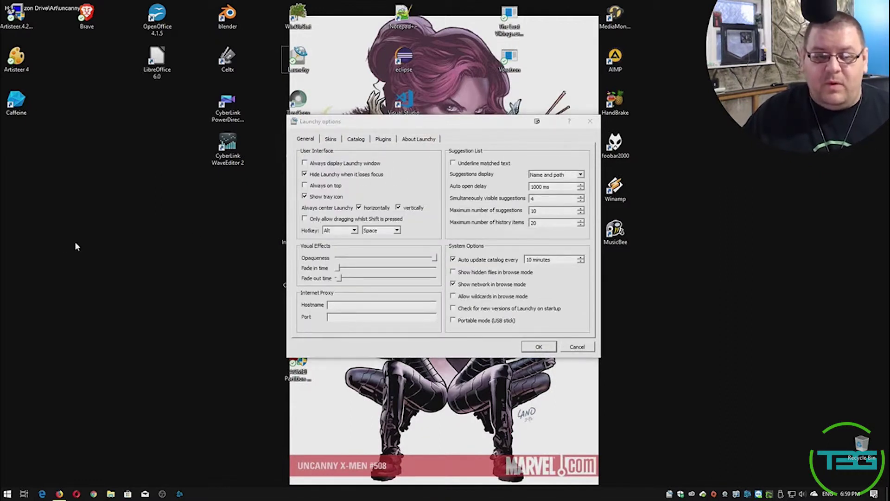
pyautogui.click(588, 350)
pyautogui.click(638, 355)
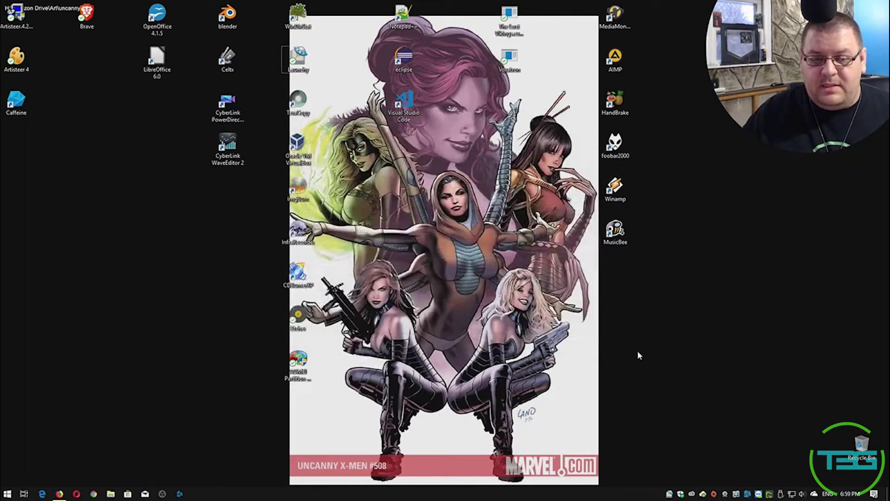
pyautogui.rightClick(572, 494)
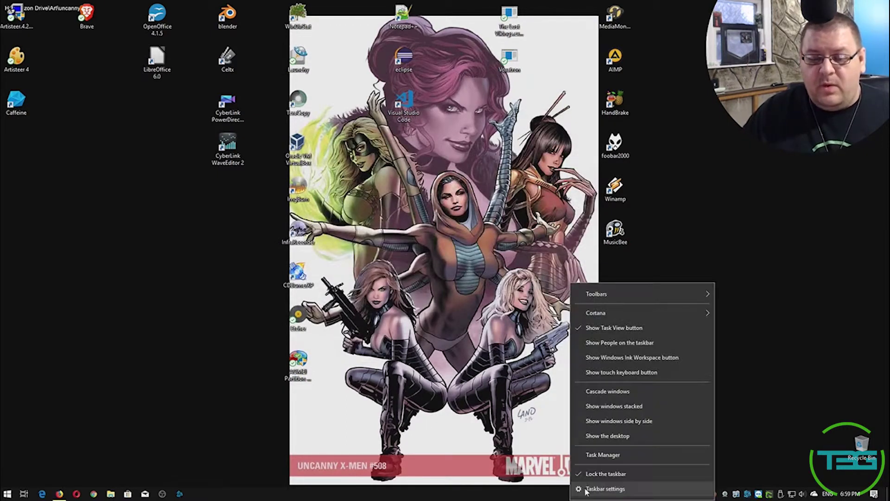
pyautogui.click(640, 455)
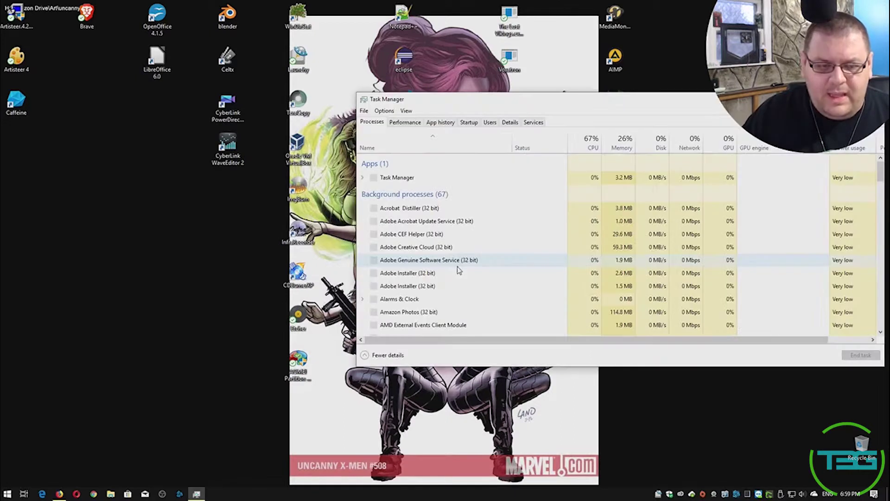
pyautogui.click(510, 122)
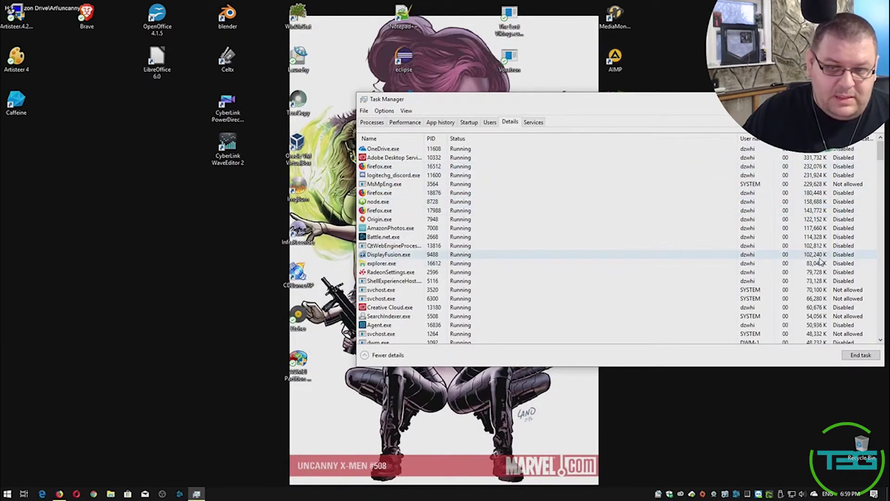
pyautogui.click(806, 318)
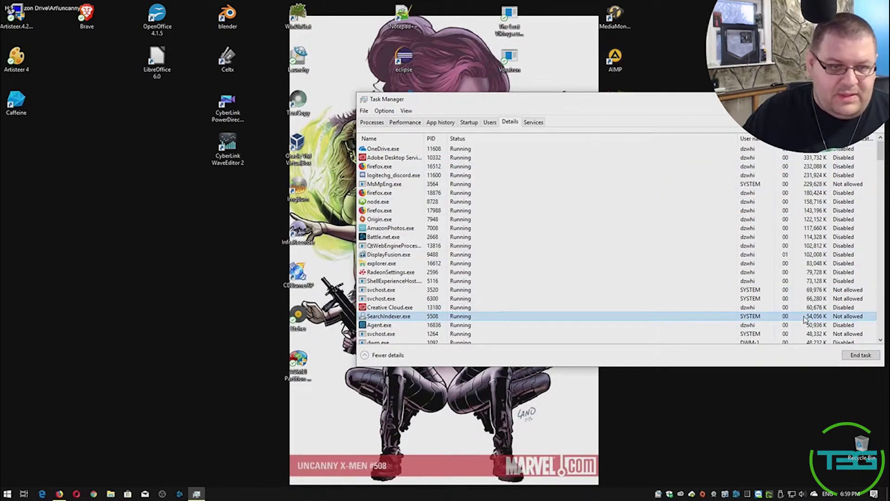
pyautogui.scroll(-3, 805, 319)
pyautogui.click(510, 291)
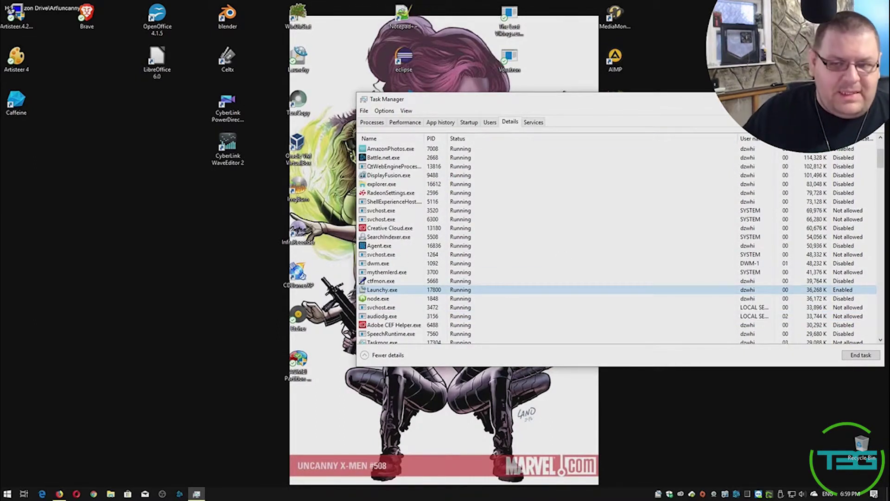
pyautogui.hotkey('alt', 'F4')
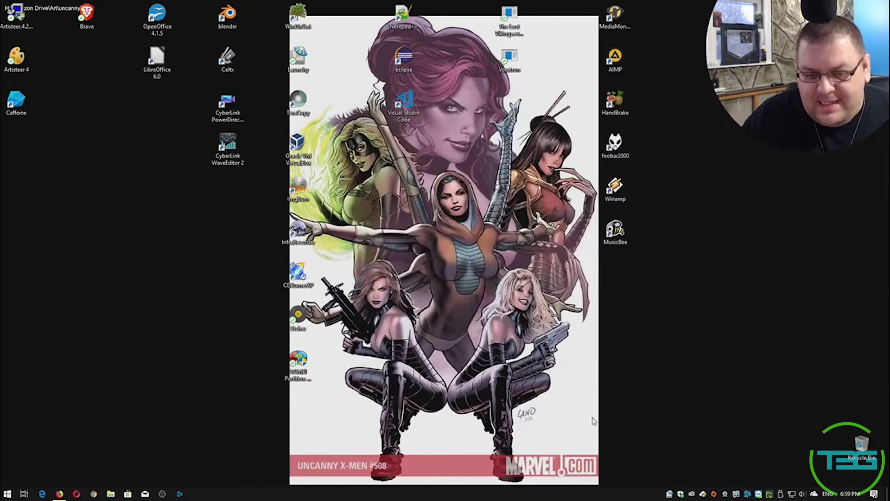
# Recall the circuit board query and confirm General options have Underline matched text enabled.
pyautogui.hotkey('alt', 'space')
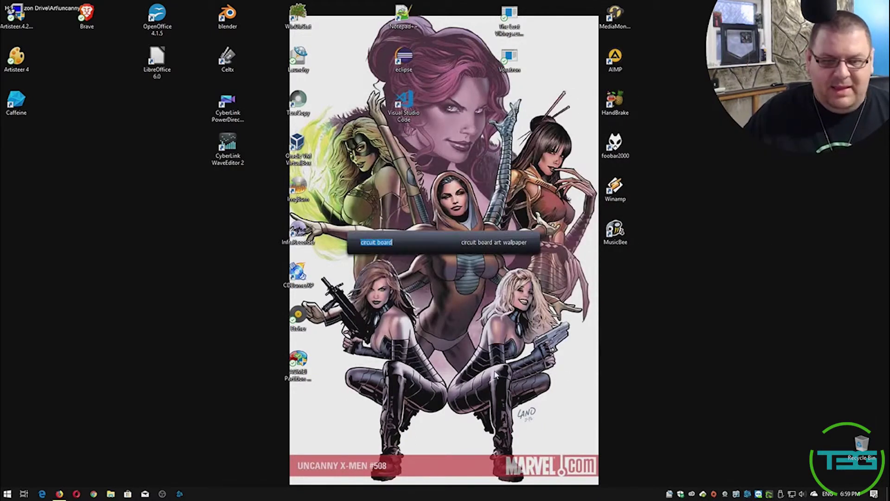
pyautogui.rightClick(538, 236)
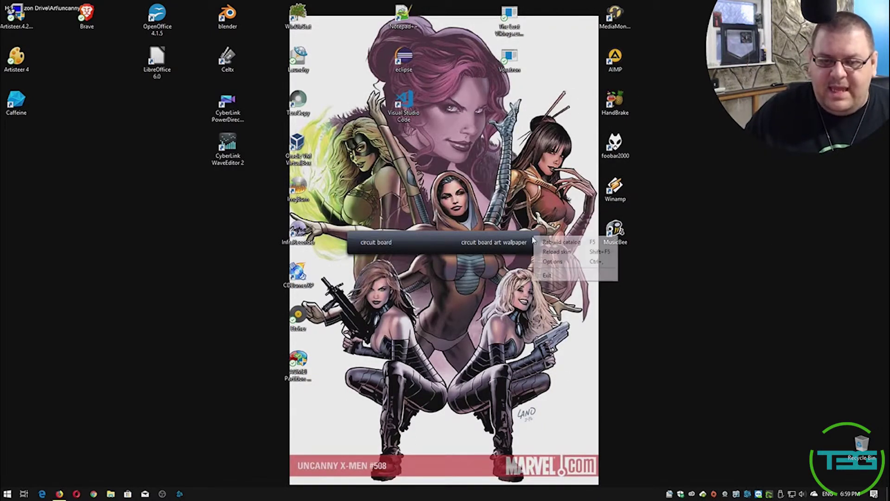
pyautogui.click(553, 261)
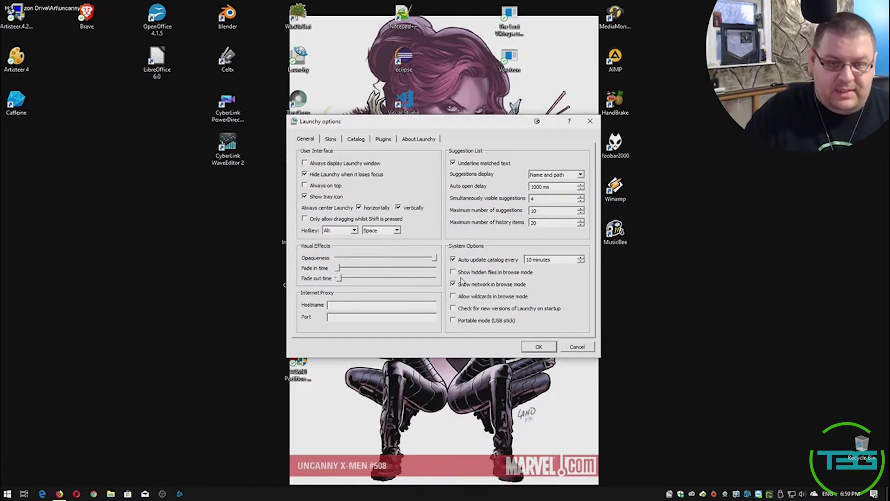
pyautogui.click(542, 348)
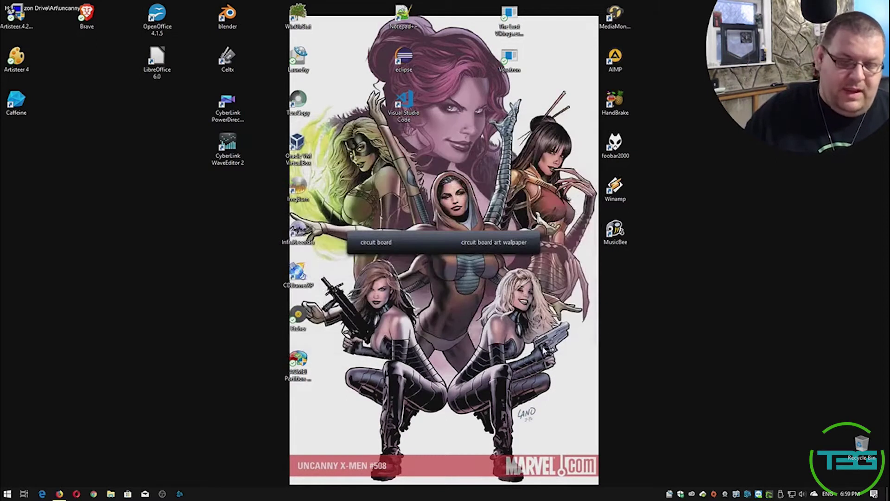
# Shorten the query to see underlined matches, then reopen Launchy's options.
pyautogui.press('BackSpace')
pyautogui.press('BackSpace')
pyautogui.press('BackSpace')
pyautogui.press('BackSpace')
pyautogui.press('BackSpace')
pyautogui.press('BackSpace')
pyautogui.press('BackSpace')
pyautogui.press('BackSpace')
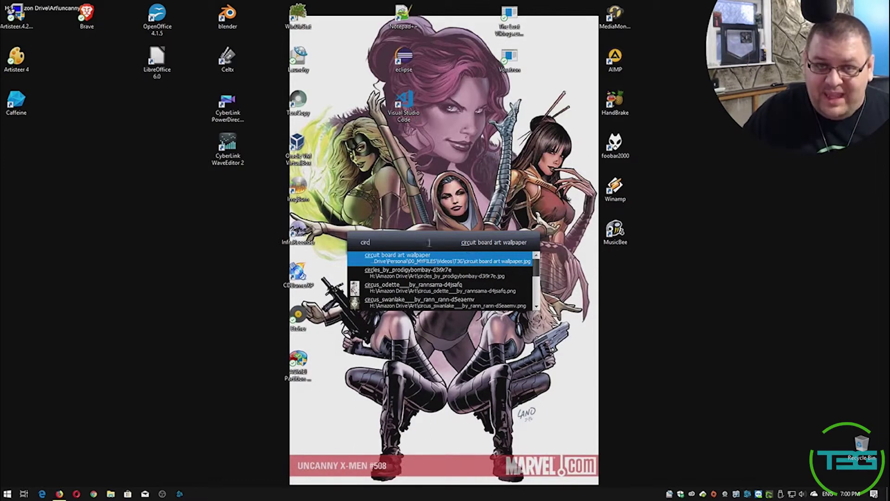
pyautogui.click(581, 249)
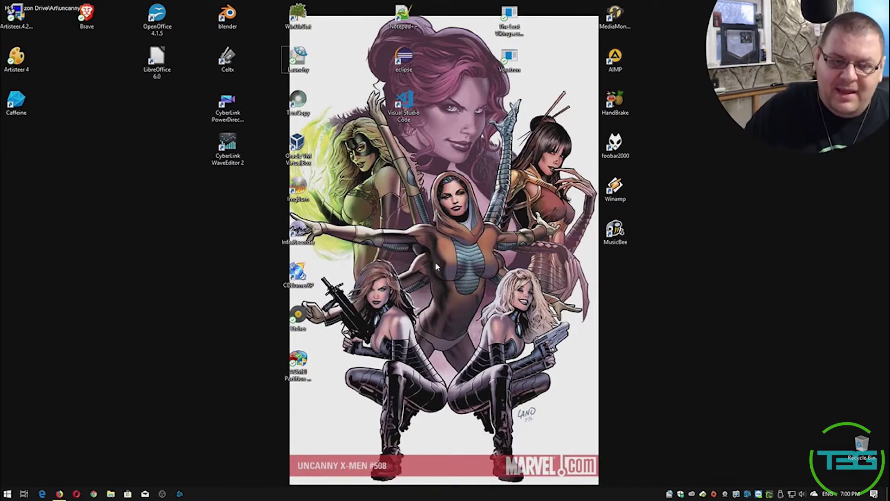
pyautogui.hotkey('alt', 'space')
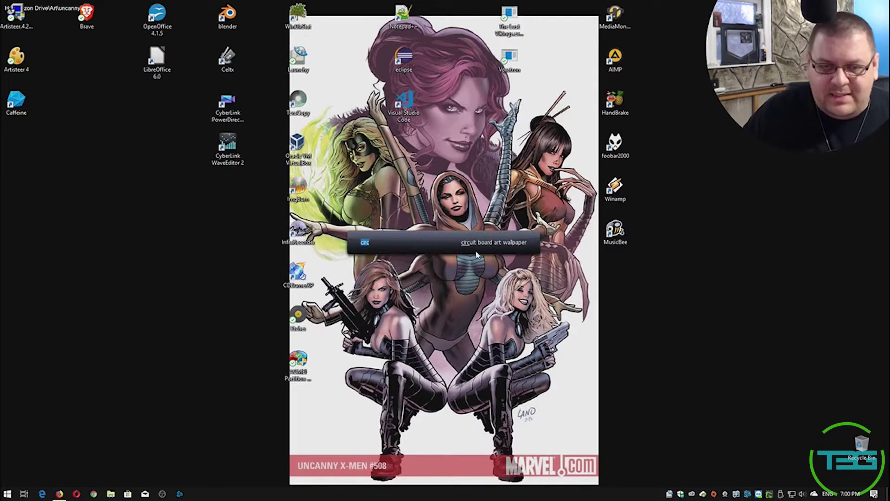
pyautogui.rightClick(480, 244)
pyautogui.click(507, 270)
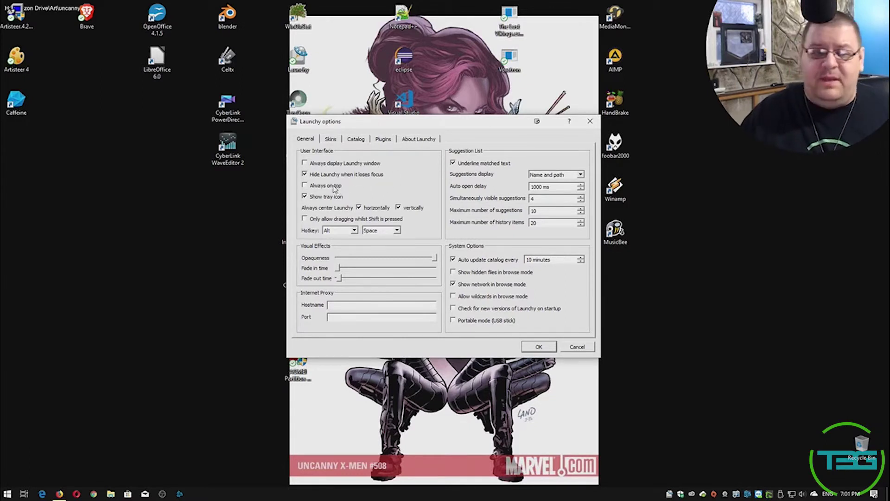
# Tick Always display Launchy window, then look over the Catalog and Plugins pages.
pyautogui.click(357, 162)
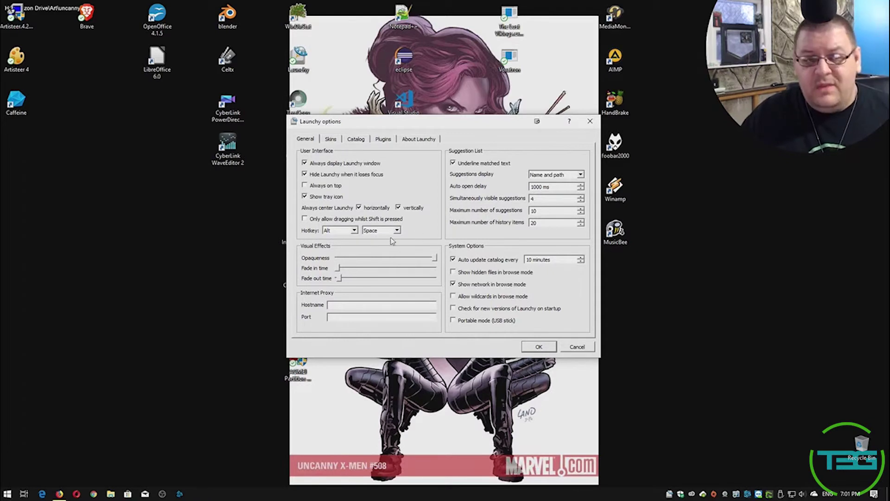
pyautogui.click(354, 140)
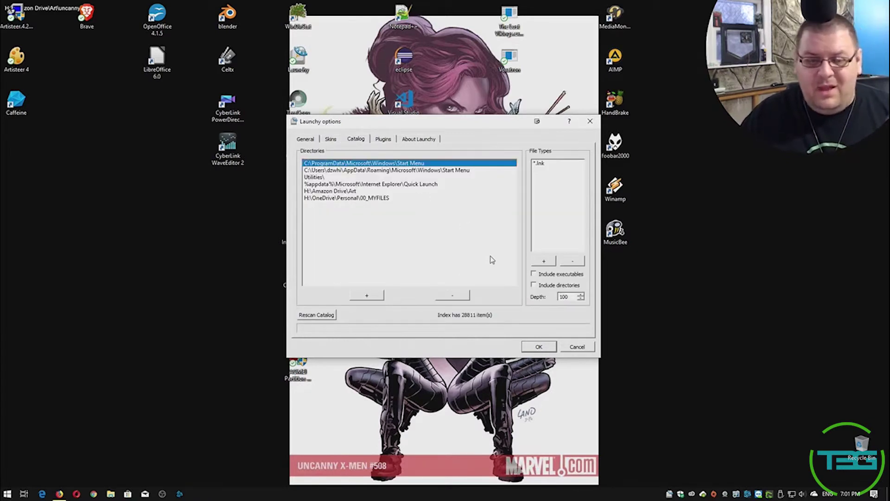
pyautogui.click(384, 140)
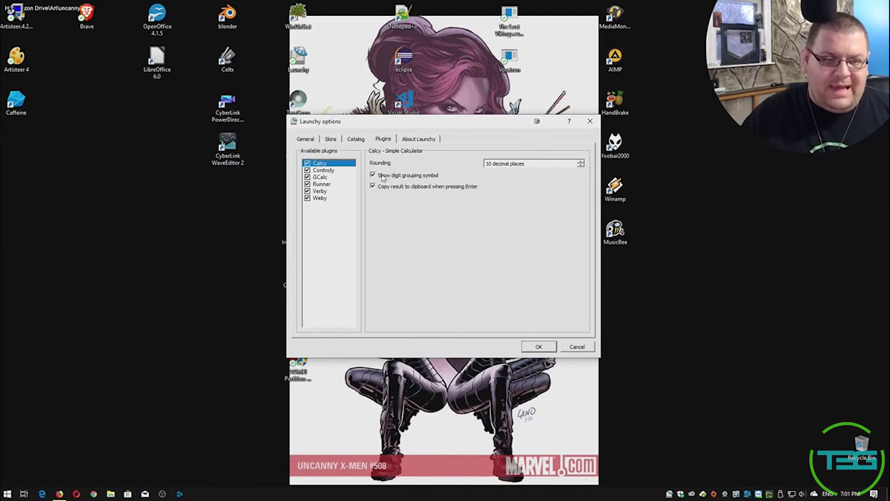
# Save options, calculate 10+10, and view Controly plugin settings without saving.
pyautogui.click(531, 346)
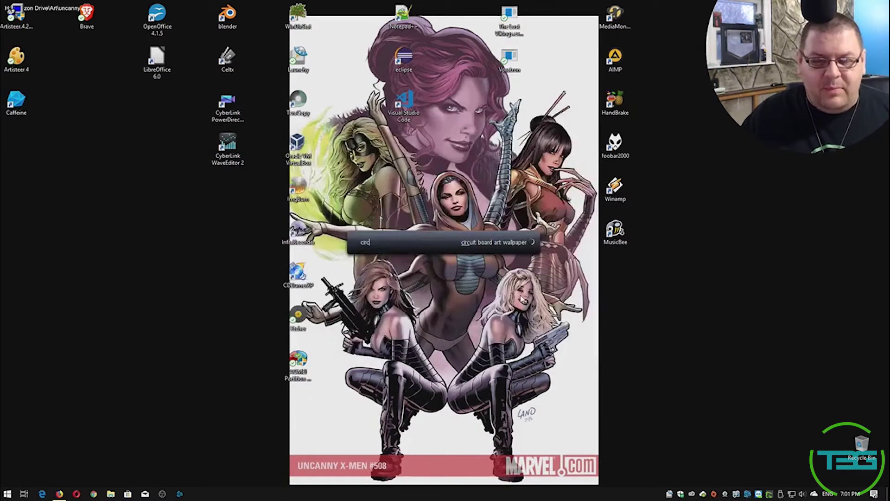
pyautogui.write('1')
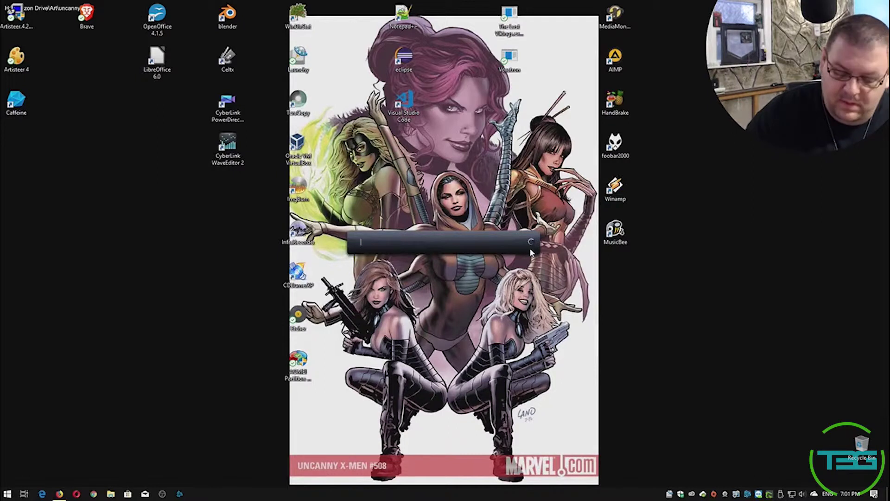
pyautogui.write('0+10')
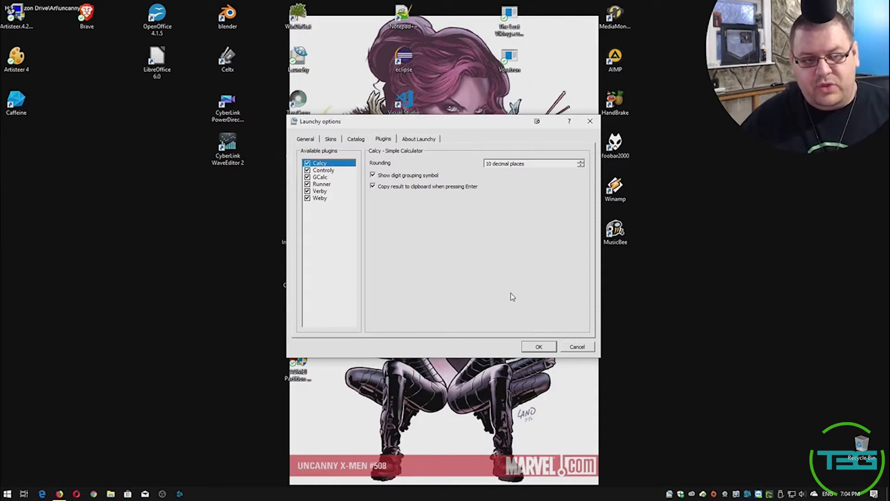
pyautogui.click(339, 174)
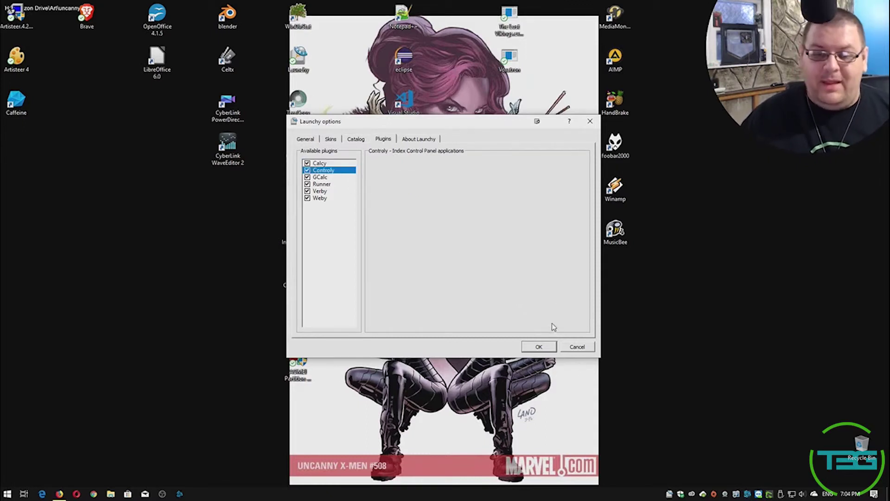
pyautogui.click(579, 348)
# Launch Device Center via 'device', close Devices and Printers, and recall Launchy.
pyautogui.write('device')
pyautogui.press('Return')
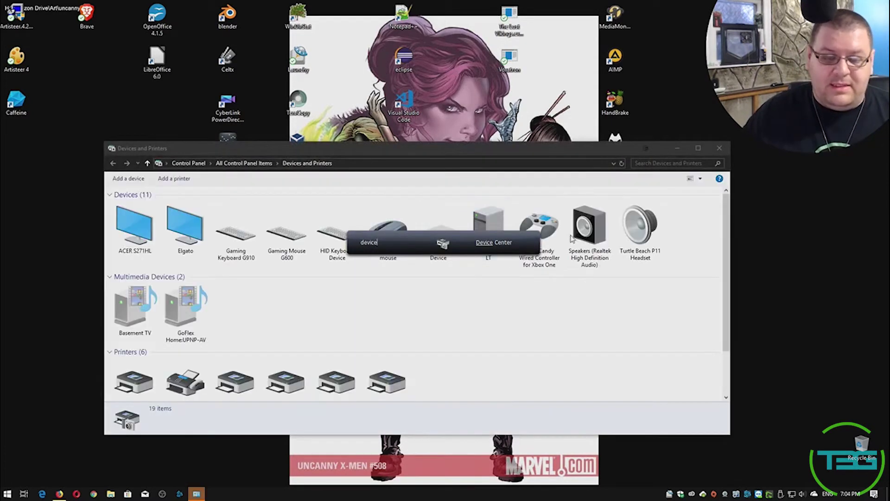
pyautogui.moveTo(564, 152); pyautogui.dragTo(568, 142)
pyautogui.click(723, 139)
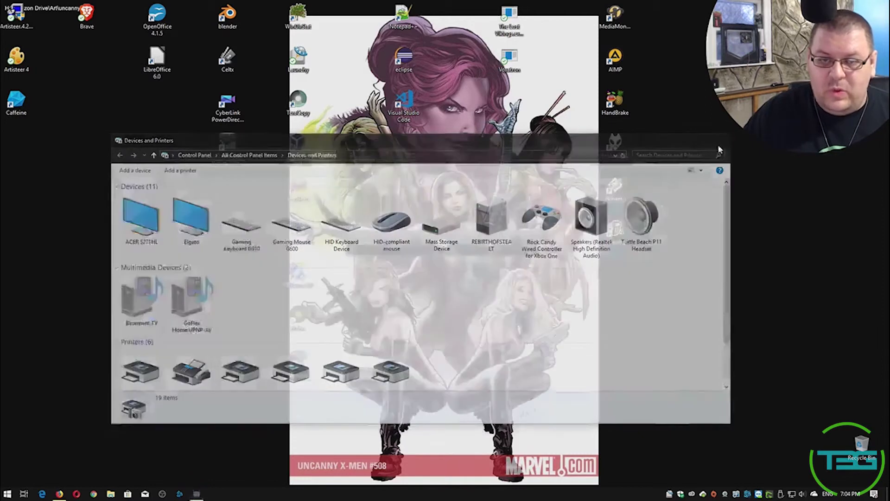
pyautogui.hotkey('alt', 'space')
pyautogui.rightClick(539, 245)
# Review the Weby plugin's site list in Launchy's options, then close the options.
pyautogui.click(555, 266)
pyautogui.click(326, 200)
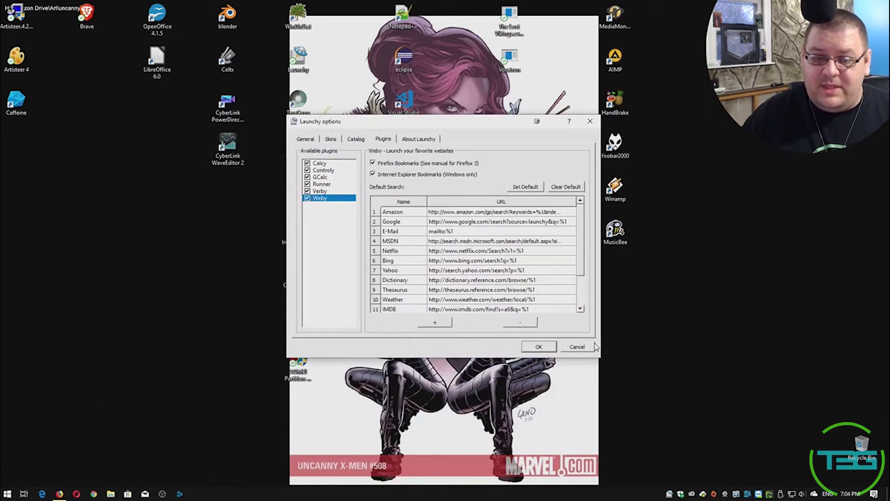
pyautogui.click(569, 345)
# Clear the search box and launch 'amazon' to open Amazon.com in the browser.
pyautogui.press('BackSpace')
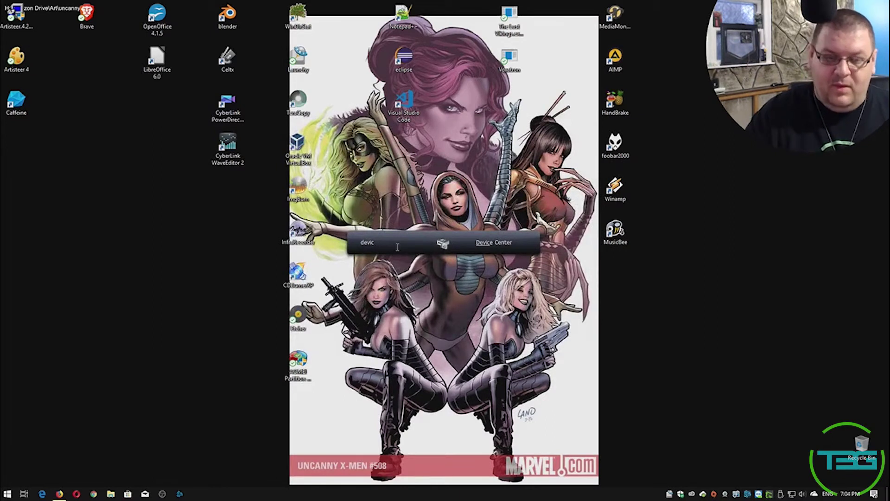
pyautogui.press('BackSpace')
pyautogui.press('BackSpace')
pyautogui.press('BackSpace')
pyautogui.write('amazon')
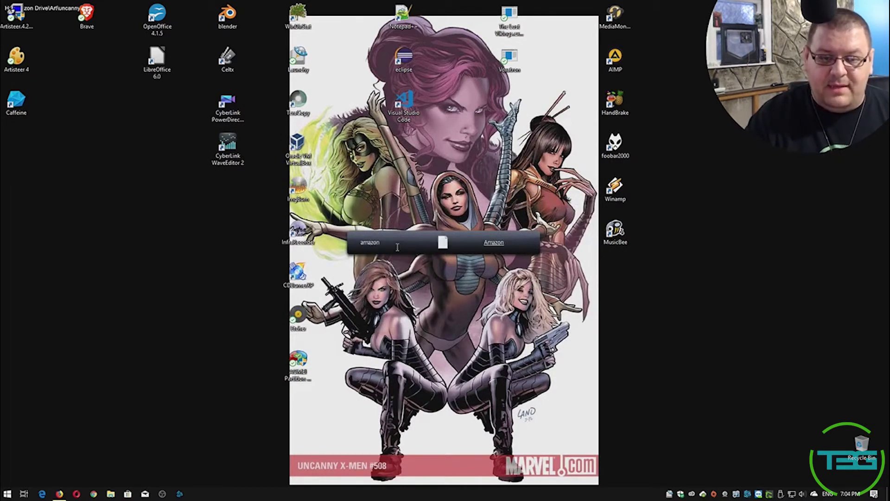
pyautogui.press('Return')
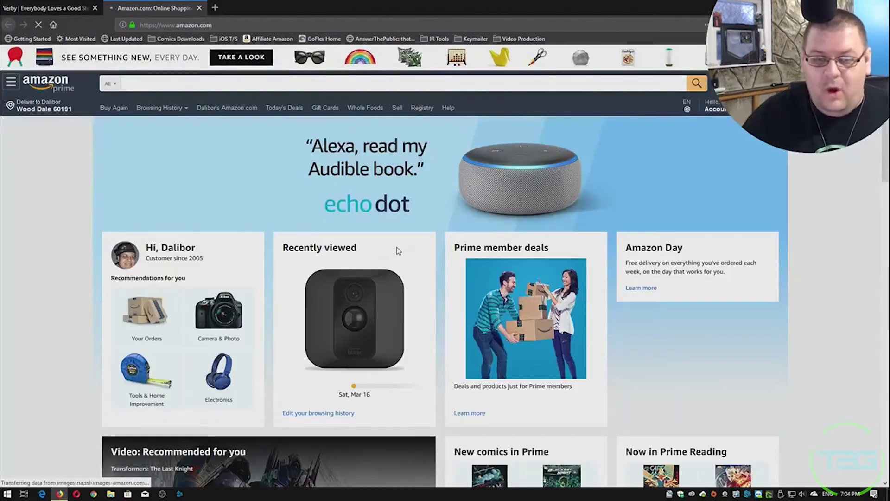
# Return to the desktop, recall the Launchy bar and open its context menu.
pyautogui.press('super+d')
pyautogui.hotkey('alt', 'space')
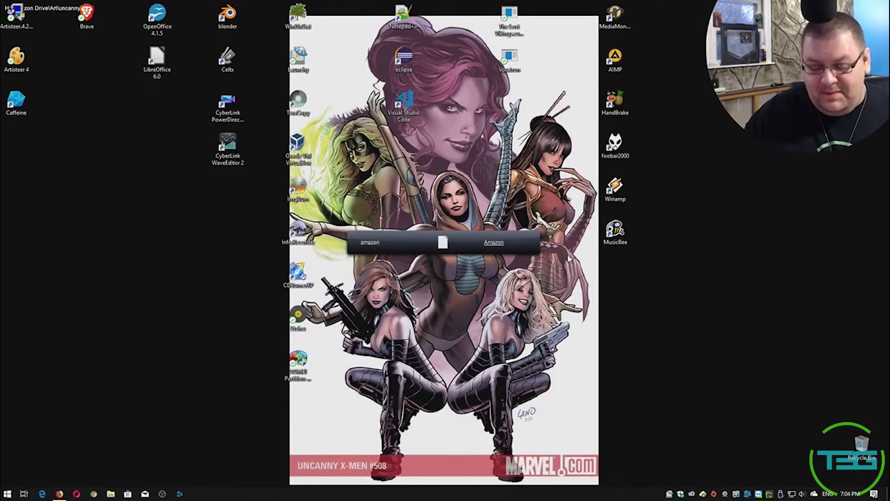
pyautogui.rightClick(494, 253)
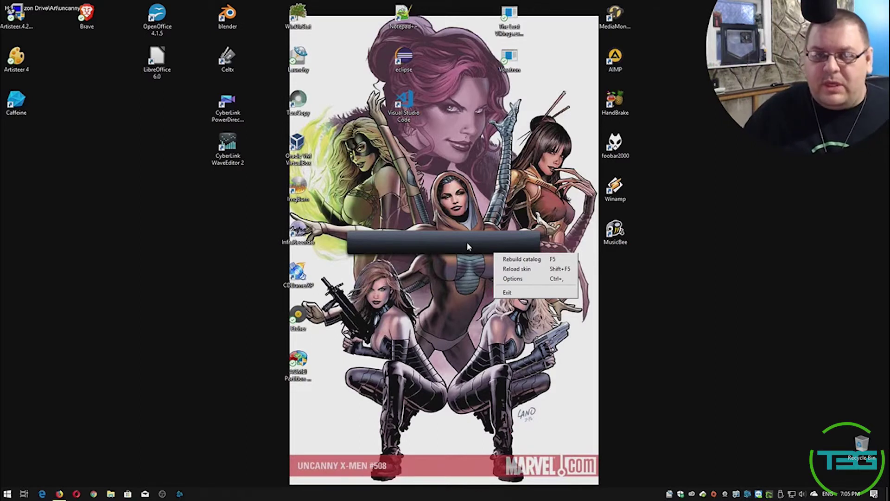
pyautogui.hotkey('ctrl', ',')
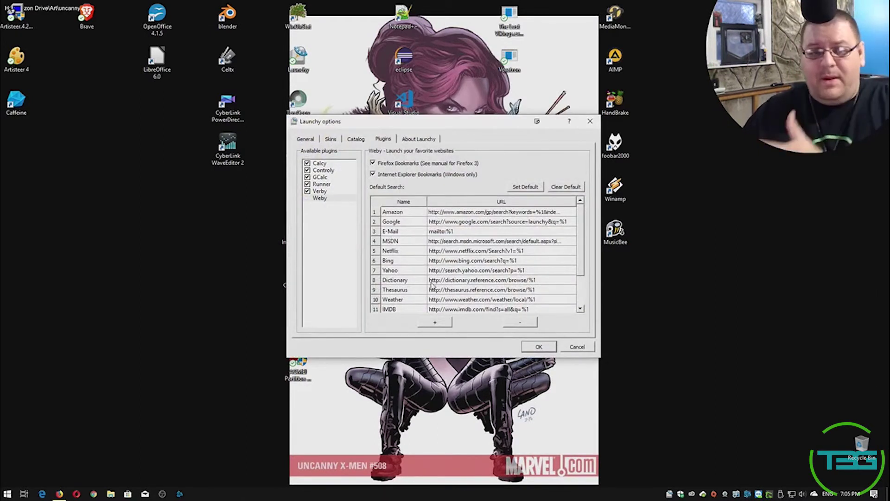
pyautogui.scroll(-1, 432, 285)
pyautogui.scroll(1, 487, 255)
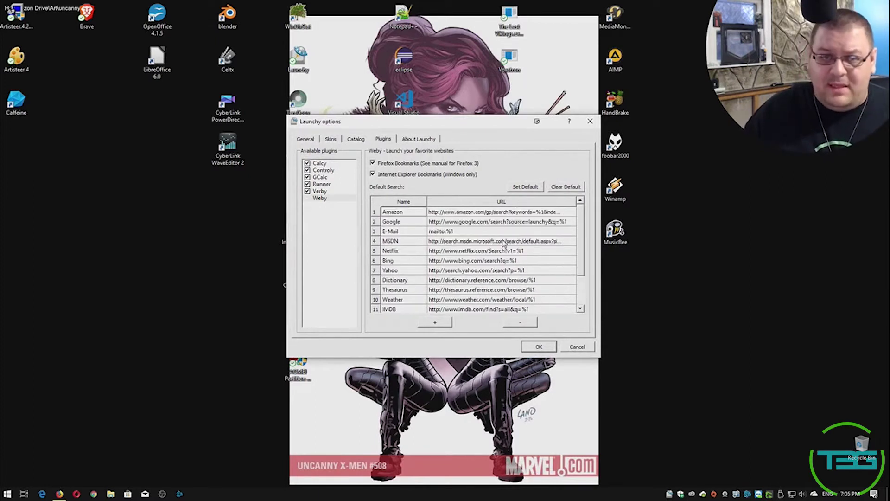